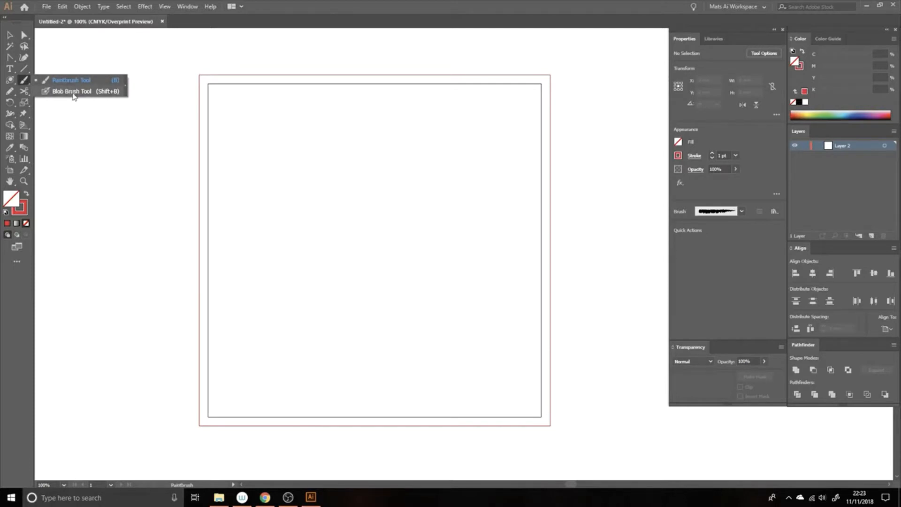
Paint a thick red zigzag diagonally across the artboard with the Blob Brush tool and select it to inspect its outline
left_click(25, 80)
left_click(105, 92)
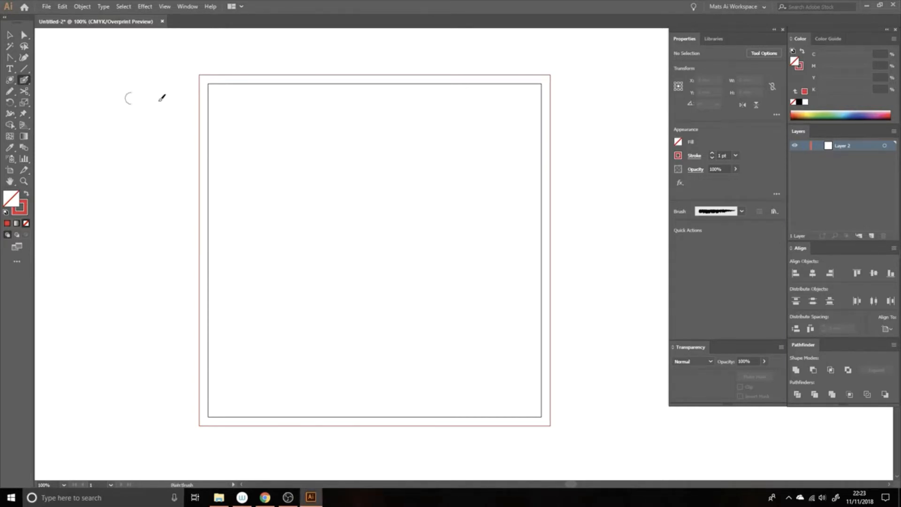
mouse_move(270, 122)
left_mouse_down()
mouse_move(236, 170)
mouse_move(354, 137)
mouse_move(279, 294)
mouse_move(372, 224)
mouse_move(444, 217)
mouse_move(374, 348)
mouse_move(472, 358)
left_mouse_up()
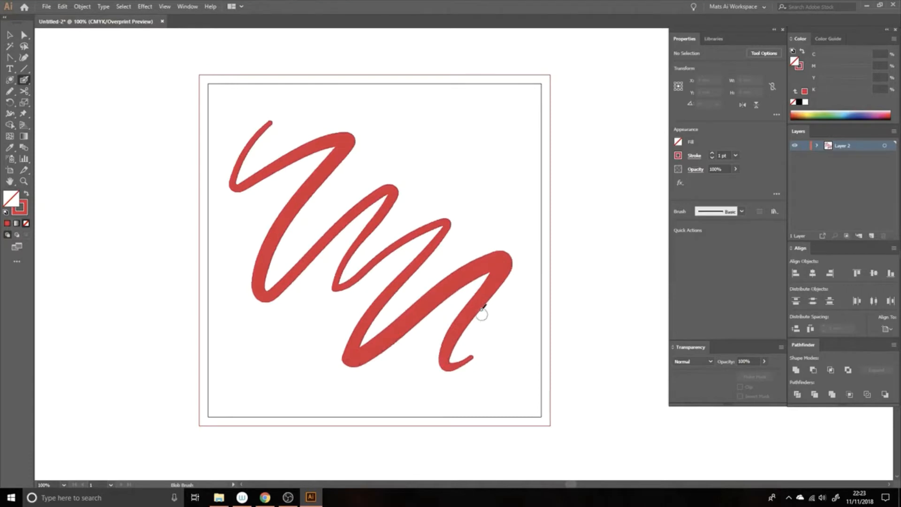
key("ctrl+space")
left_click(433, 236)
left_click_drag(427, 245, 389, 199)
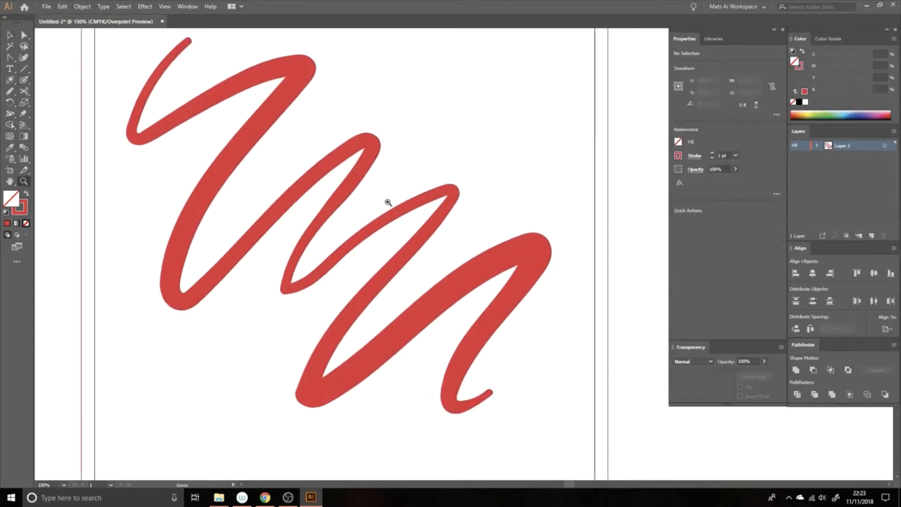
left_click(370, 146, "ctrl")
left_click(370, 145)
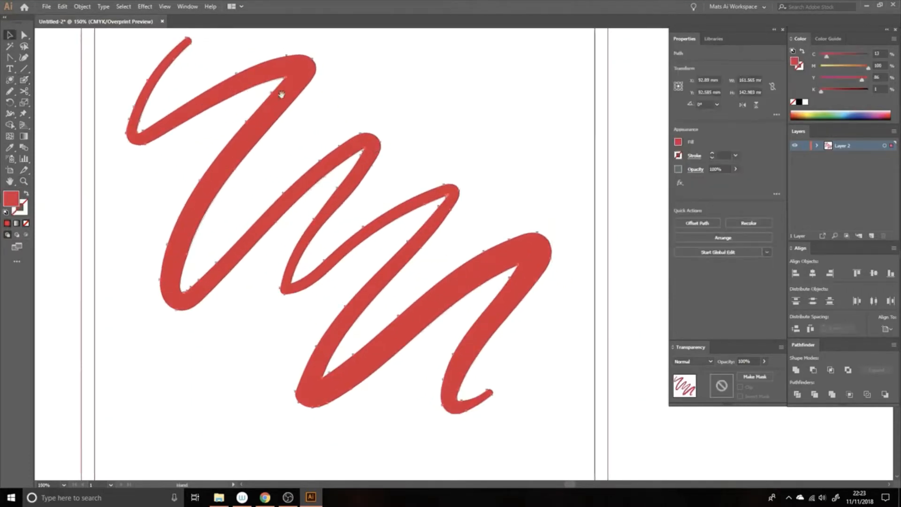
Paint a thinner wavy stroke above the thick zigzag with the Paintbrush tool and deselect it
left_click_drag(24, 80, 43, 81)
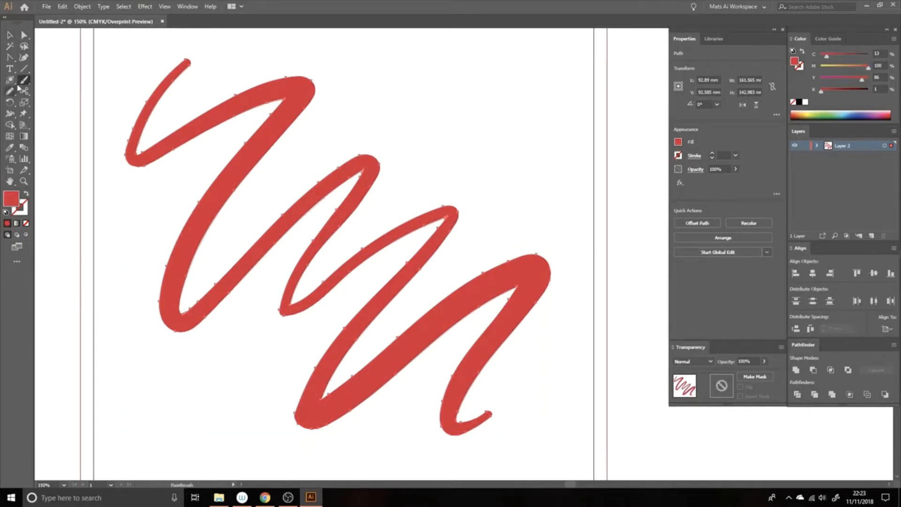
scroll(332, 84, "up", 2)
scroll(332, 85, "right", 2)
left_click_drag(335, 77, 341, 130)
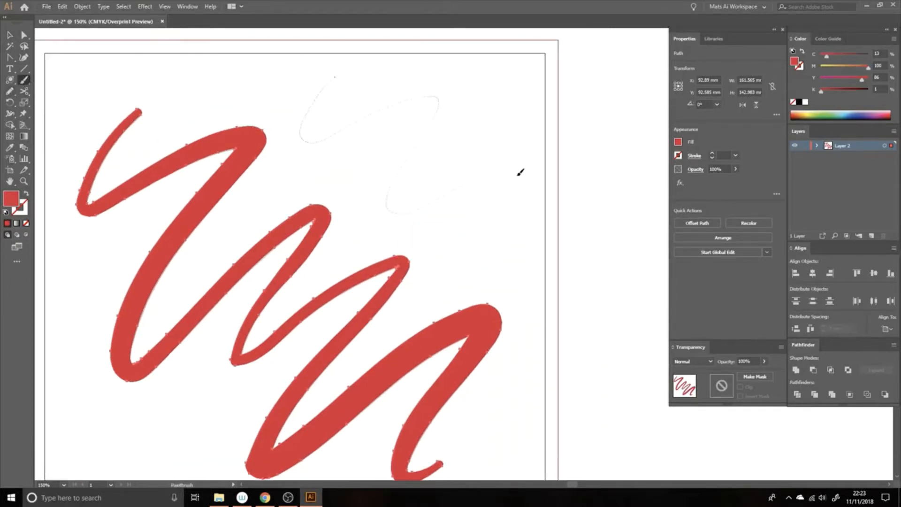
left_click_drag(520, 172, 553, 253)
left_click(477, 168, "ctrl")
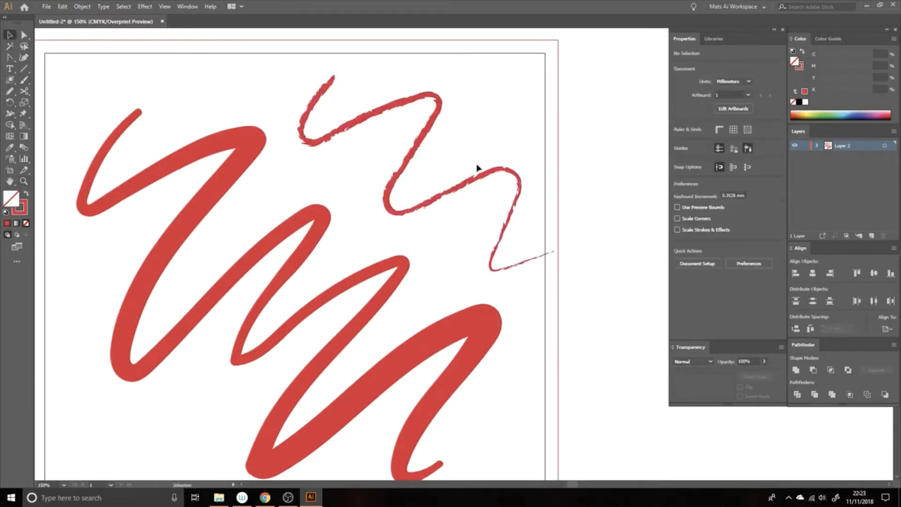
Reshape the upper bend of the thin Paintbrush stroke by moving its anchor point and adjusting its handles
scroll(474, 175, "up", 2)
left_click(395, 195)
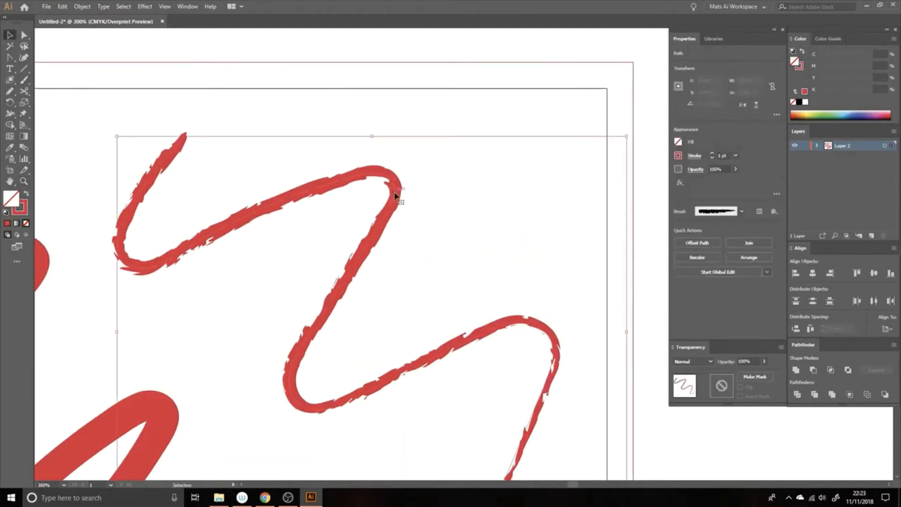
key("a")
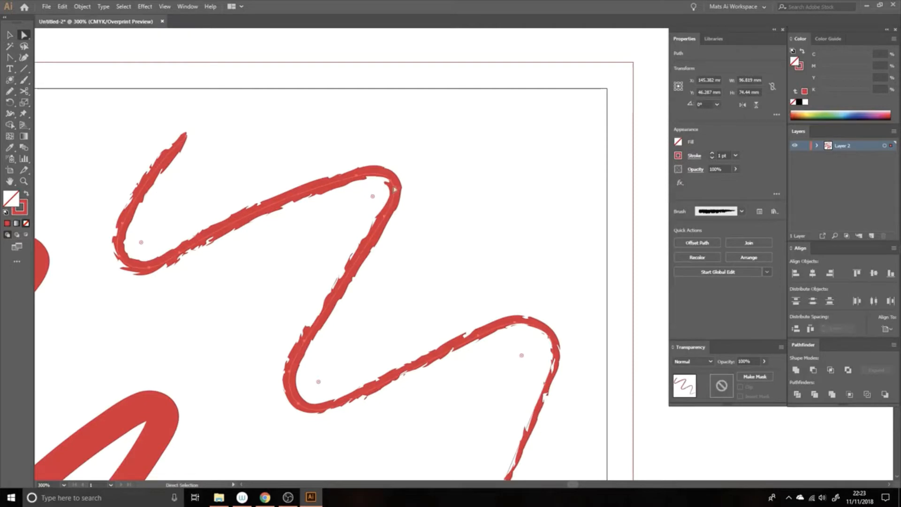
left_click_drag(395, 188, 405, 161)
left_click_drag(386, 215, 397, 222)
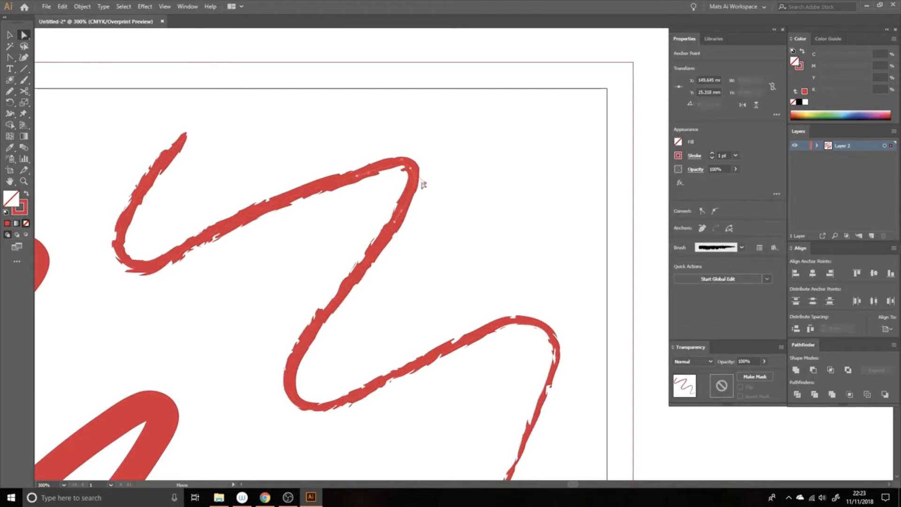
left_click_drag(421, 183, 424, 182)
left_click(451, 163)
Delete the thin Paintbrush stroke from the upper part of the artboard
key("z")
left_click(391, 270, "alt")
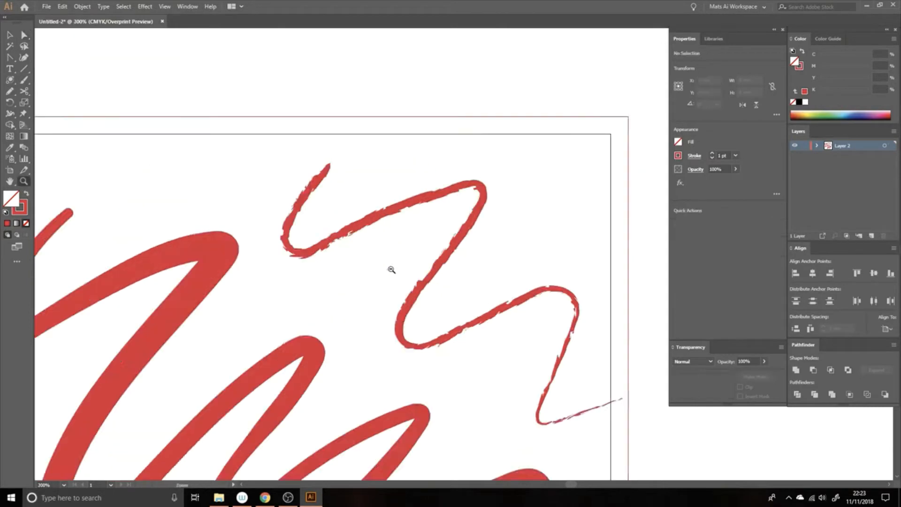
left_click(394, 269, "alt")
left_click_drag(428, 255, 422, 137)
key("v")
mouse_move(436, 77)
left_mouse_down()
mouse_move(454, 110)
mouse_move(471, 100)
left_mouse_up()
key("Delete")
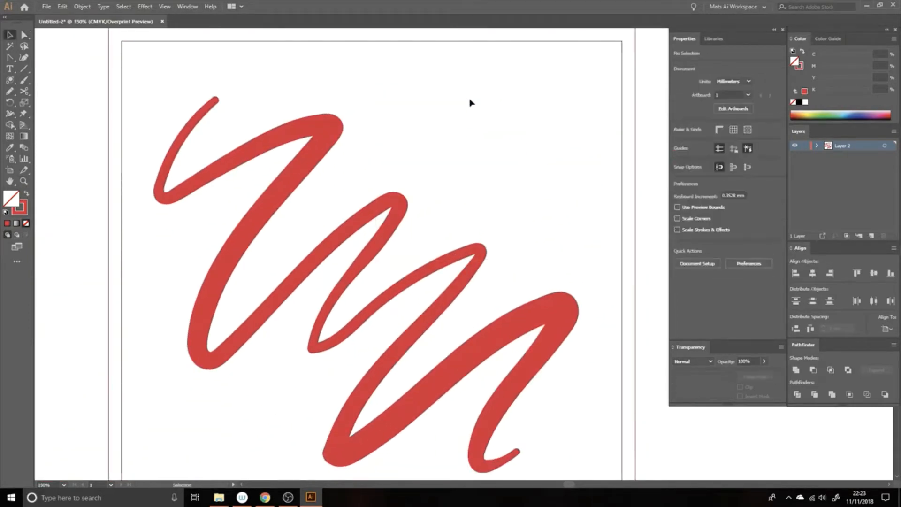
Select the thick zigzag shape to inspect its anchor points, shift it slightly up and to the right, and deselect it
scroll(392, 173, "down", 2)
left_click(321, 86)
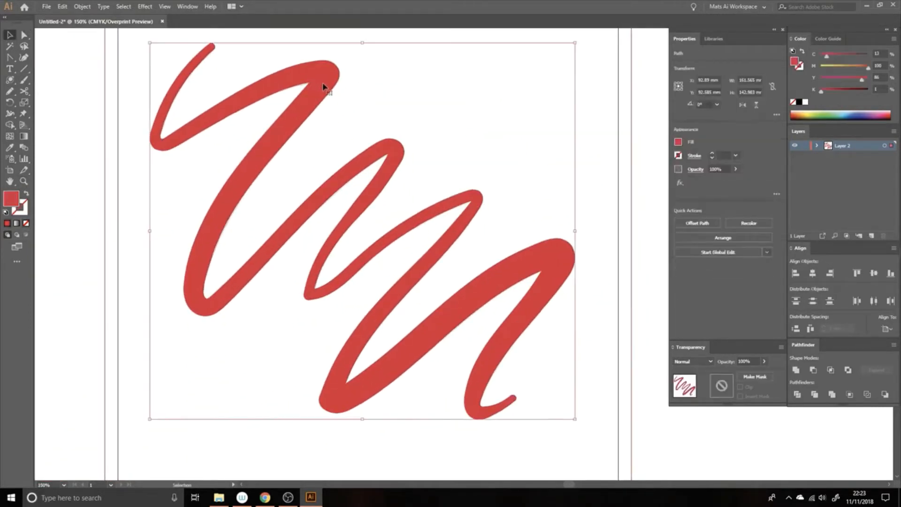
key("a")
left_click_drag(338, 70, 346, 68)
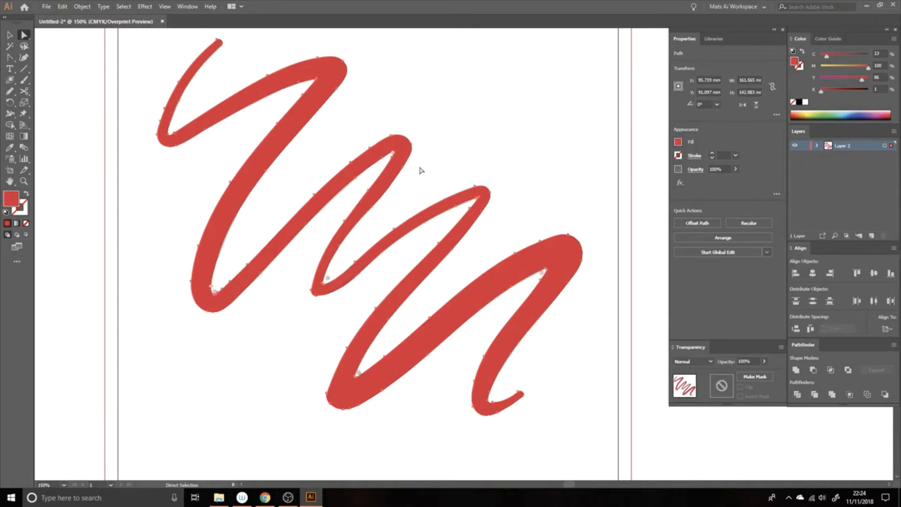
key("z")
left_click(435, 211, "alt")
left_click_drag(449, 216, 393, 197)
key("v")
left_click(446, 166)
left_click_drag(427, 164, 389, 136)
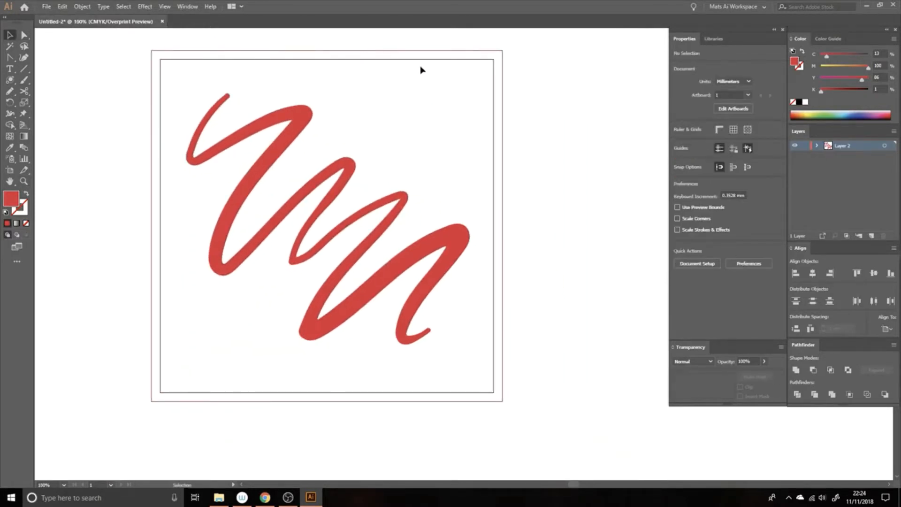
Paint a second Blob Brush zigzag overlapping the upper part of the existing shape
left_click(450, 230)
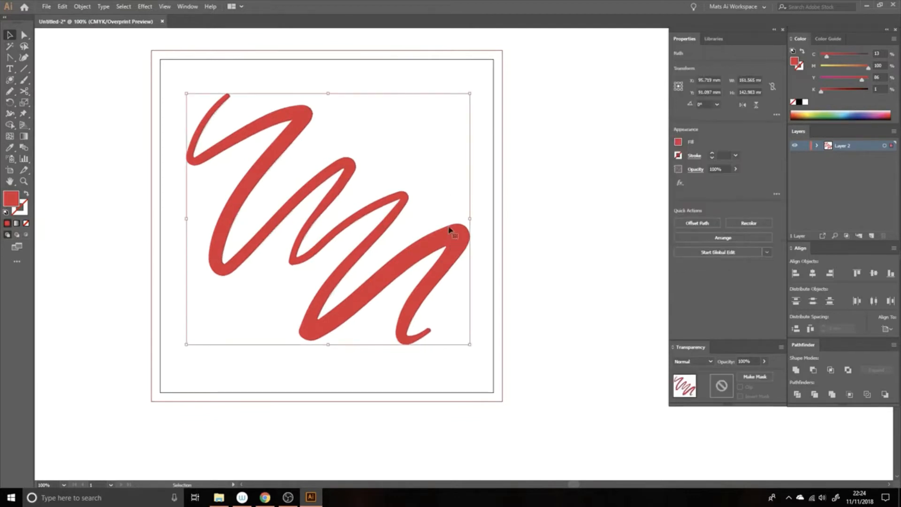
key("shift+b")
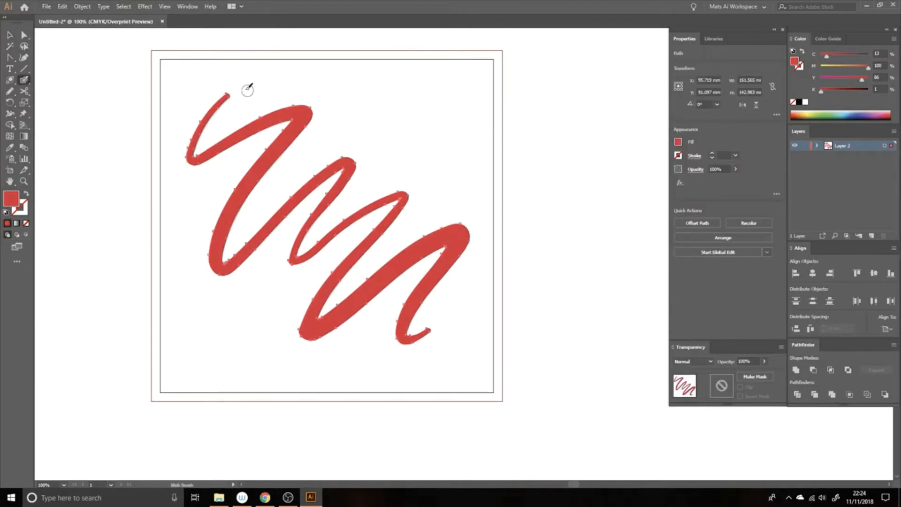
mouse_move(249, 69)
left_mouse_down()
mouse_move(288, 166)
mouse_move(307, 101)
mouse_move(362, 85)
left_mouse_up()
key("v")
left_click(368, 117)
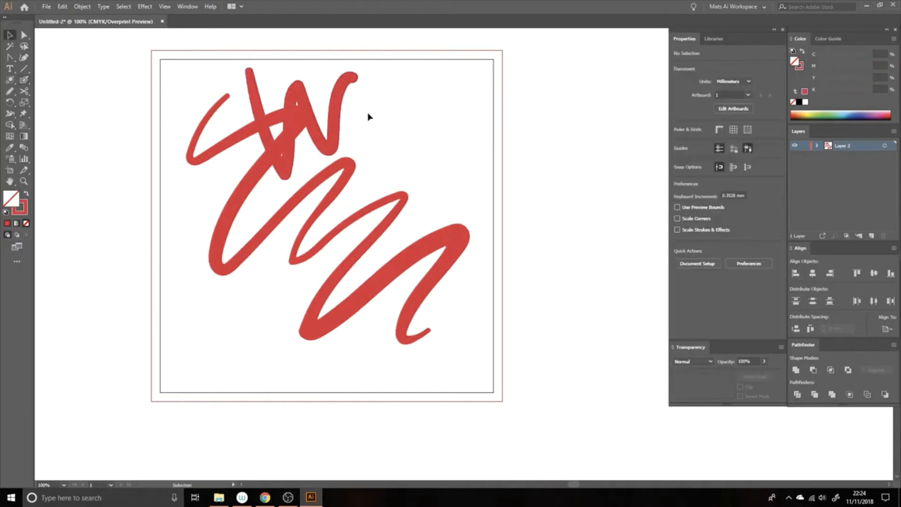
Select the merged zigzag shape and delete it from the artboard
left_click(320, 132)
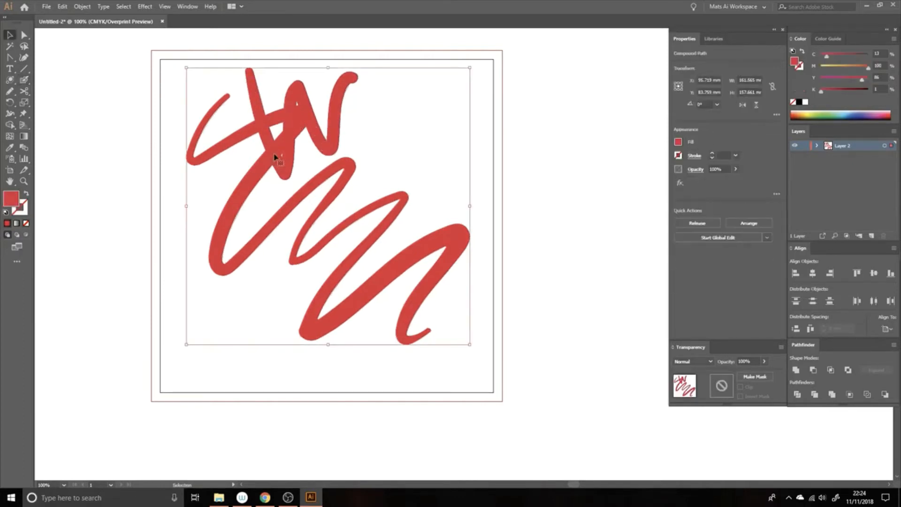
left_click(221, 81)
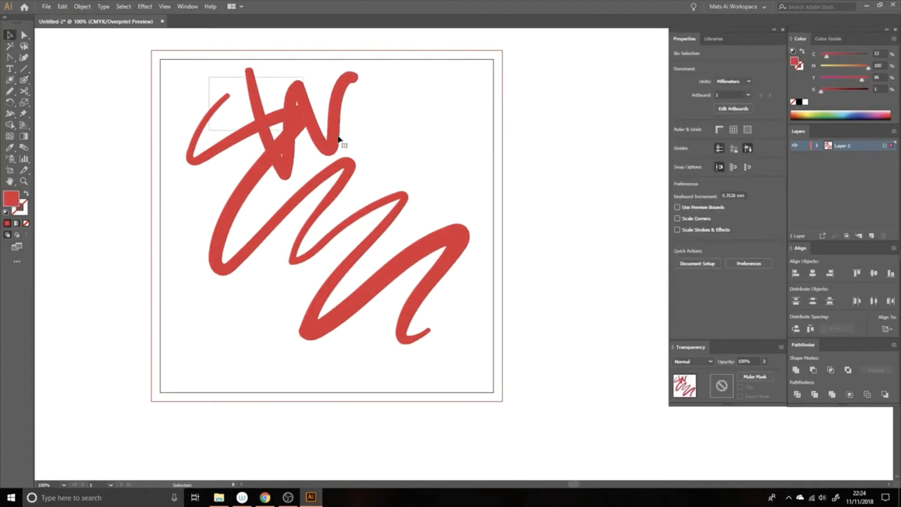
left_click(342, 136)
key("Delete")
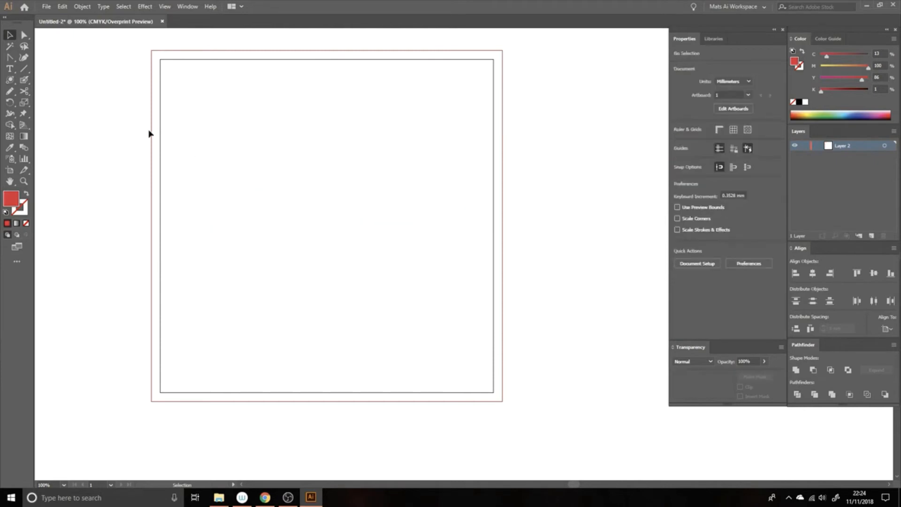
In the Blob Brush tool options, set the size to 28 pt, controlled by Pressure, with a 17 pt variation
left_click(25, 81)
left_click_drag(25, 83, 47, 88)
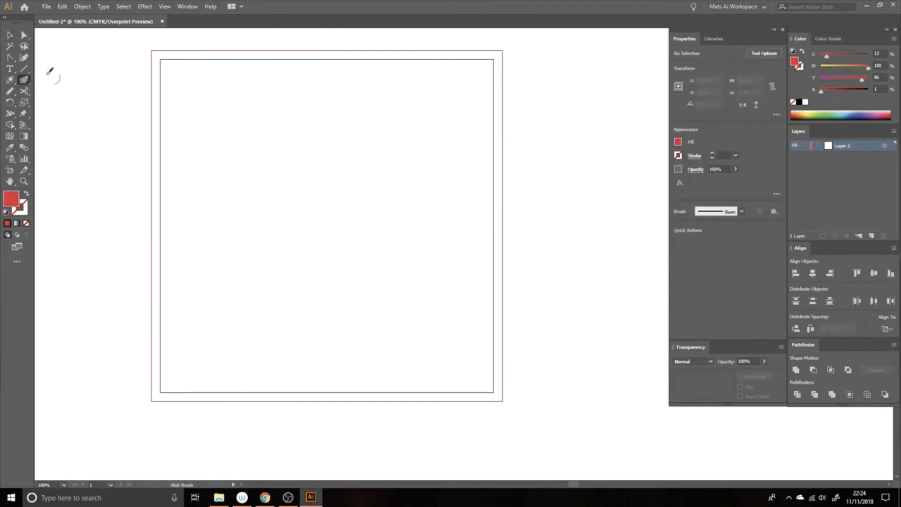
double_click(24, 82)
left_click(329, 287)
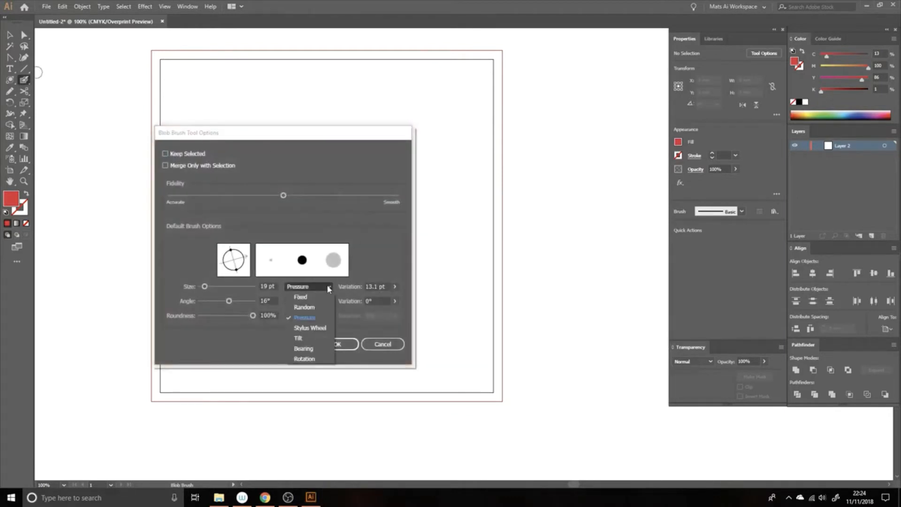
left_click(318, 318)
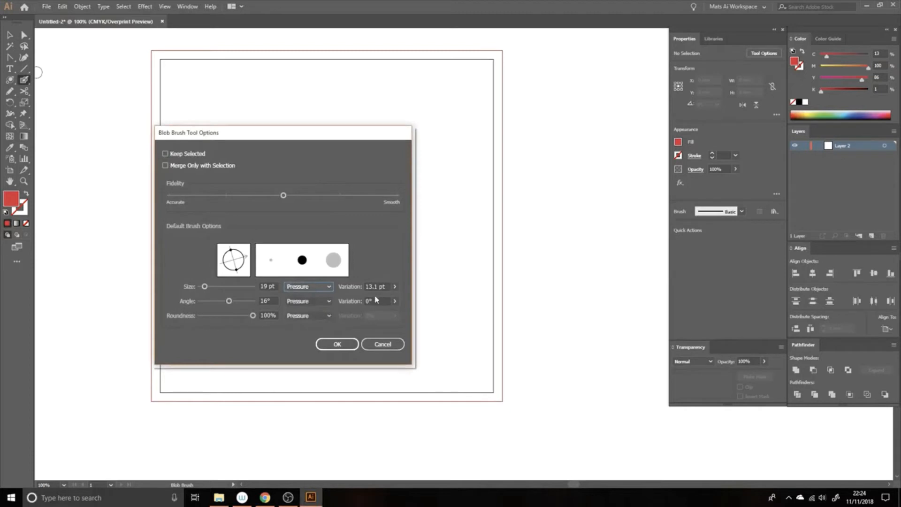
left_click_drag(204, 287, 207, 287)
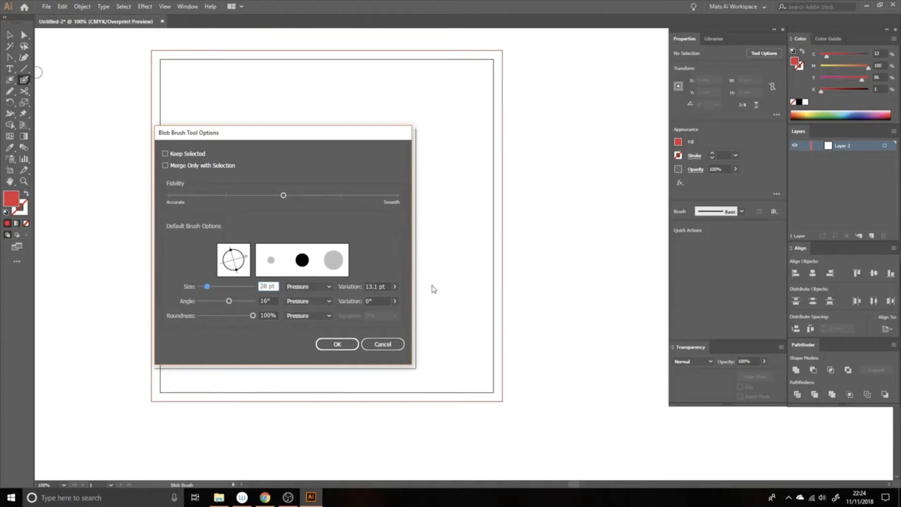
left_click(395, 286)
left_click_drag(374, 296, 381, 301)
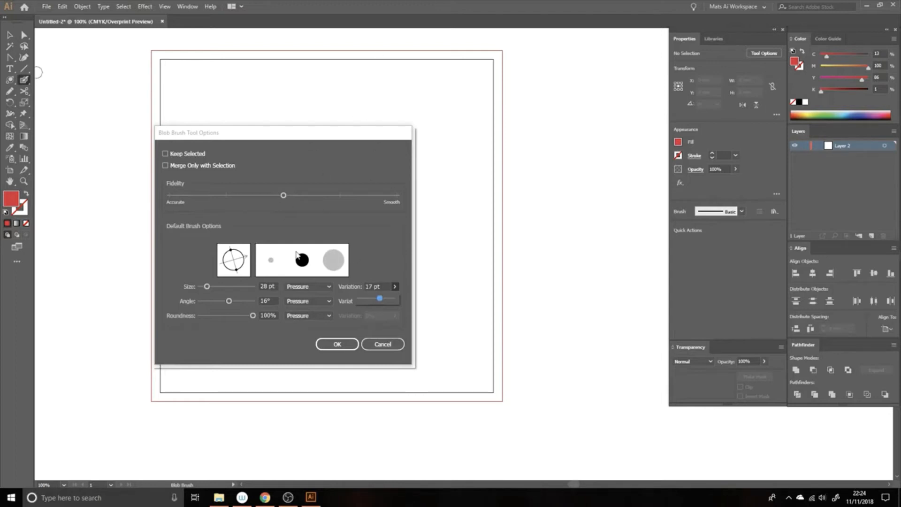
left_click(330, 287)
left_click(314, 319)
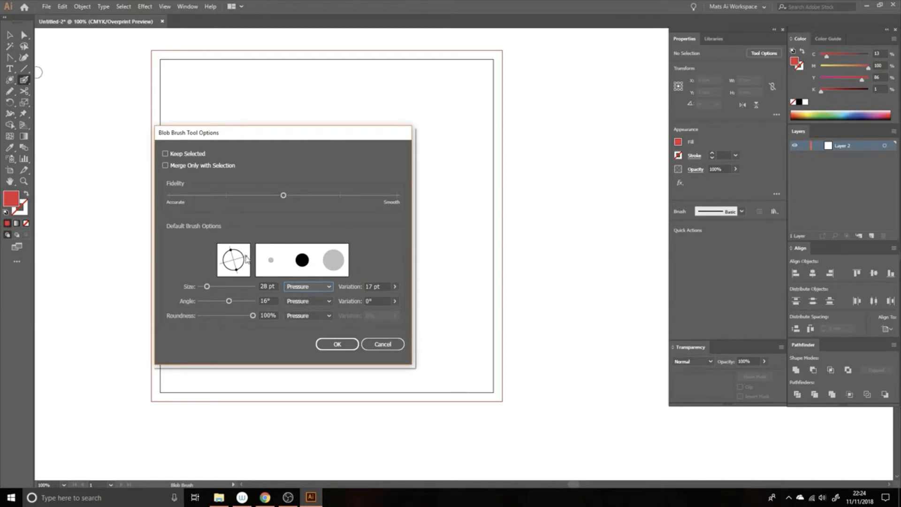
Set the Blob Brush angle to 87° and the roundness to 100%, and apply the tool options
left_click_drag(246, 259, 248, 265)
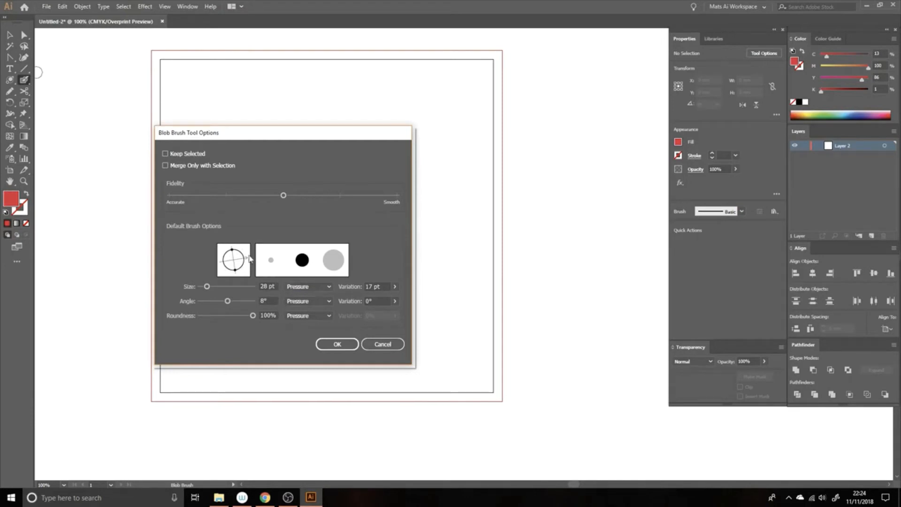
mouse_move(249, 317)
left_mouse_down()
mouse_move(218, 313)
mouse_move(245, 311)
mouse_move(219, 315)
mouse_move(239, 312)
mouse_move(226, 318)
left_mouse_up()
mouse_move(248, 261)
left_mouse_down()
mouse_move(242, 268)
mouse_move(235, 248)
mouse_move(249, 257)
mouse_move(234, 248)
left_mouse_up()
left_click_drag(229, 316, 266, 316)
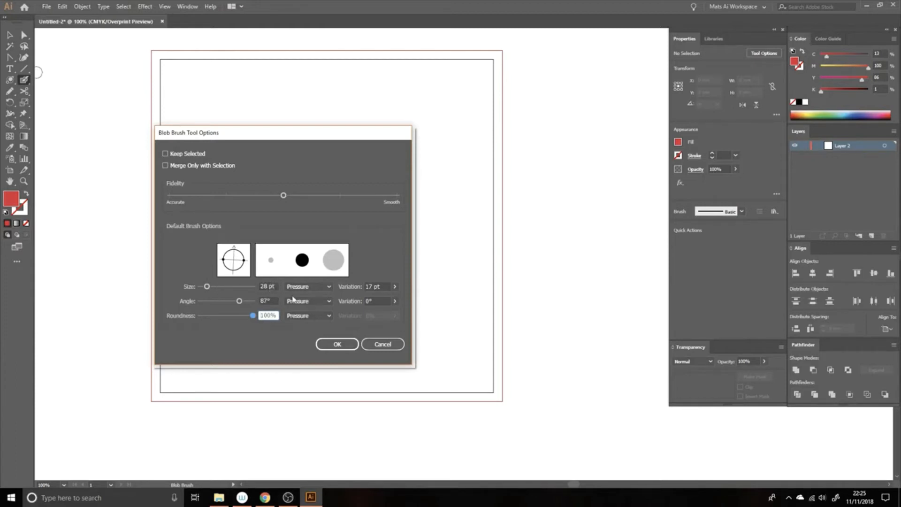
left_click(396, 287)
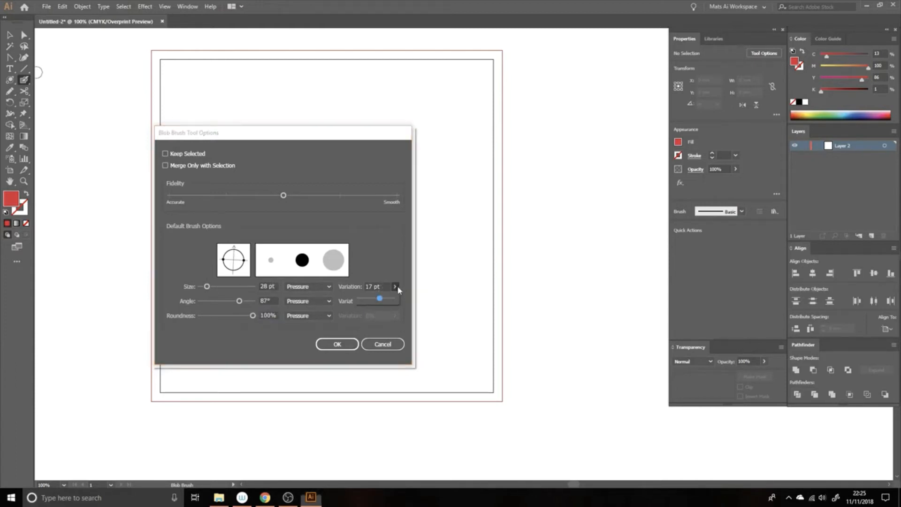
left_click_drag(383, 300, 382, 301)
left_click(339, 345)
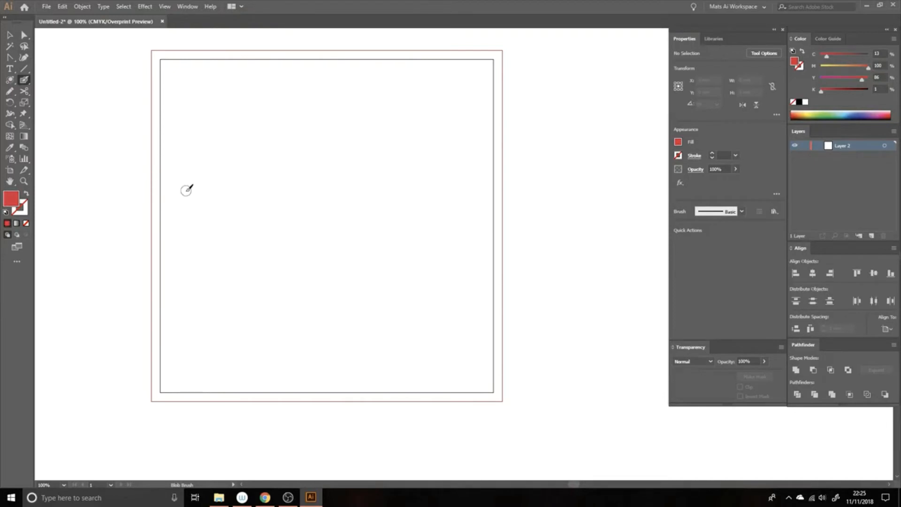
Paint a row of pressure-sensitive test strokes, thin on upstrokes and thick on downstrokes, across the middle of the artboard
mouse_move(186, 195)
left_mouse_down()
mouse_move(195, 289)
mouse_move(221, 188)
mouse_move(240, 164)
mouse_move(235, 256)
mouse_move(269, 192)
mouse_move(279, 200)
mouse_move(271, 270)
mouse_move(292, 330)
left_mouse_up()
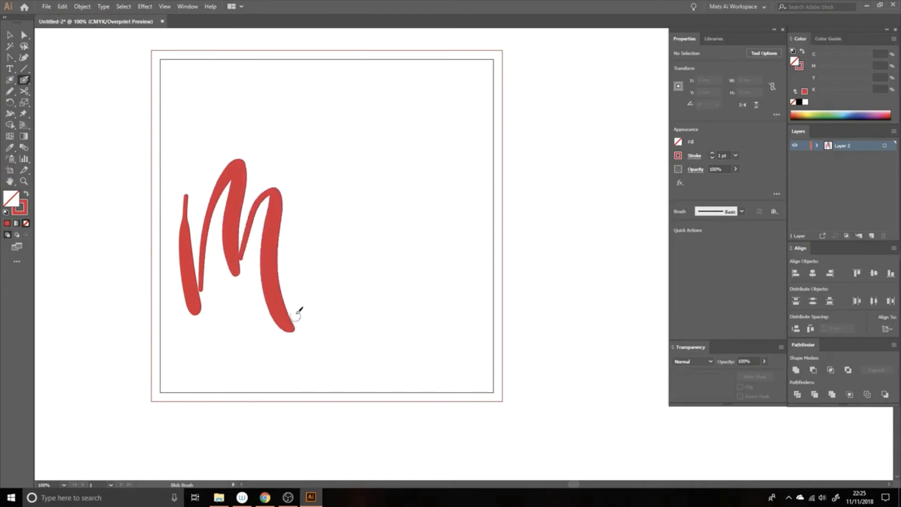
mouse_move(295, 296)
left_mouse_down()
mouse_move(316, 185)
mouse_move(349, 306)
left_mouse_up()
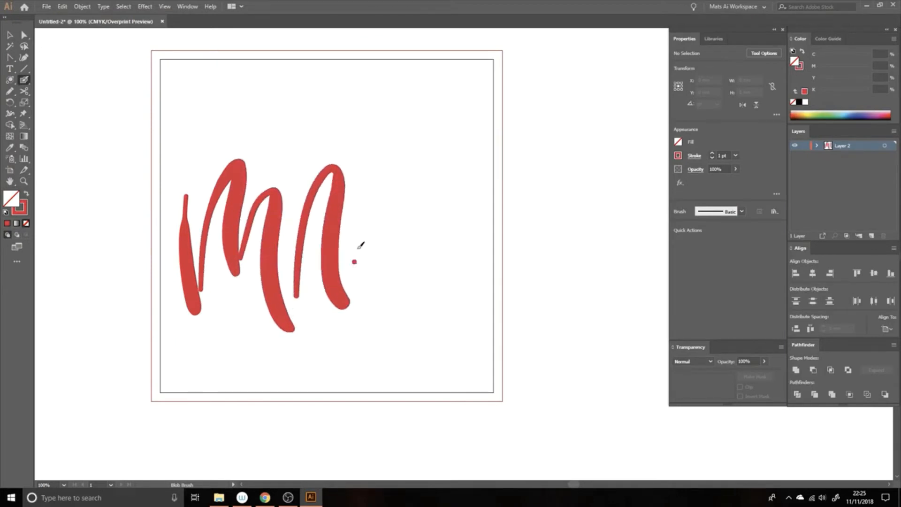
mouse_move(353, 262)
left_mouse_down()
mouse_move(389, 201)
mouse_move(407, 306)
left_mouse_up()
mouse_move(400, 267)
left_mouse_down()
mouse_move(410, 229)
mouse_move(460, 159)
mouse_move(432, 298)
mouse_move(455, 321)
left_mouse_up()
left_click_drag(464, 281, 484, 233)
Select all the test strokes and delete them from the artboard
key("v")
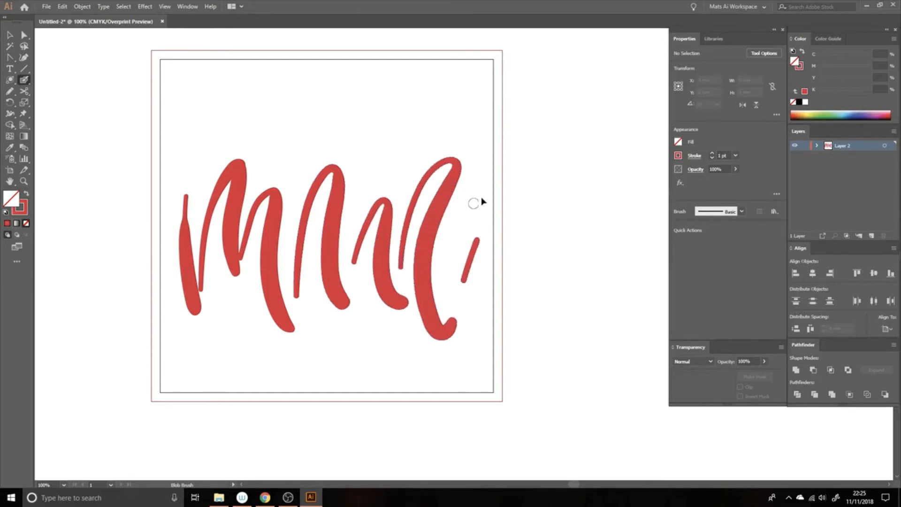
mouse_move(539, 140)
left_mouse_down()
mouse_move(382, 258)
mouse_move(164, 345)
left_mouse_up()
key("Delete")
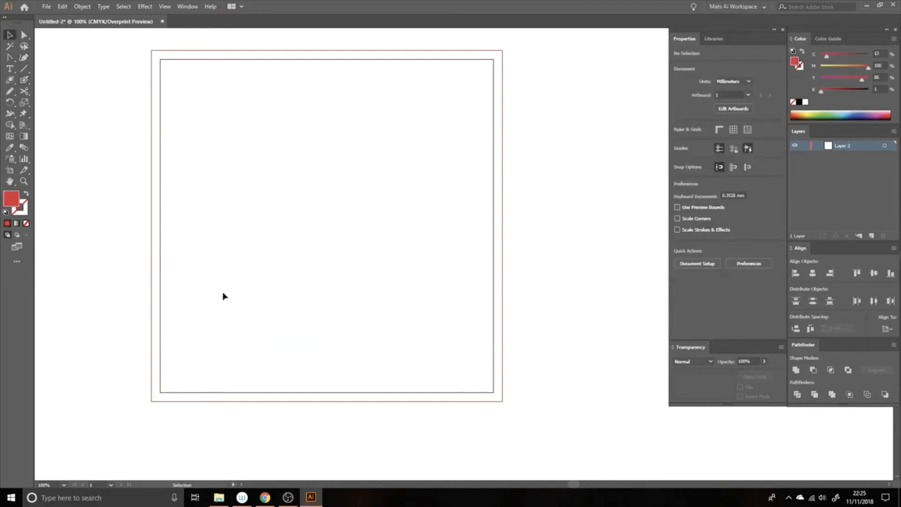
Hand-letter a first name in red script across the artboard with the Blob Brush, with thin upstrokes, thick downstrokes and a looped crossbar
key("shift+b")
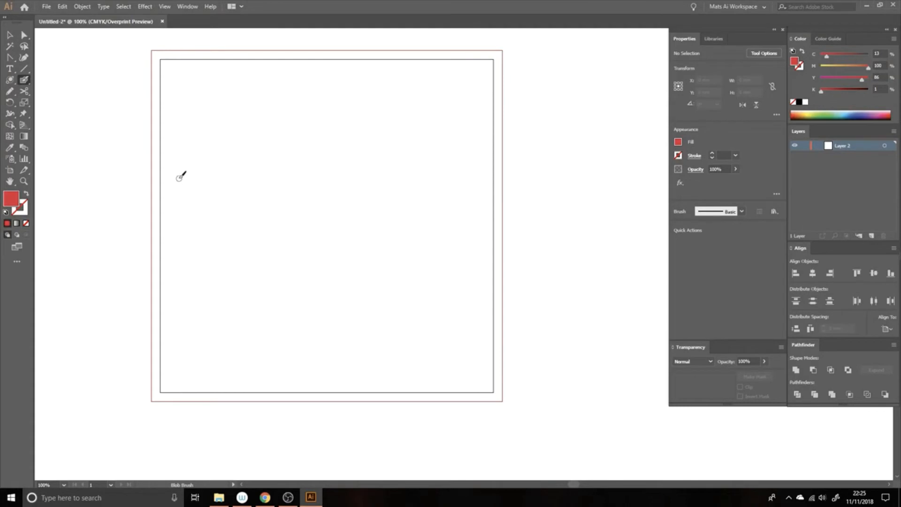
mouse_move(179, 178)
left_mouse_down()
mouse_move(190, 260)
mouse_move(192, 202)
mouse_move(202, 181)
mouse_move(211, 179)
mouse_move(208, 241)
mouse_move(217, 246)
mouse_move(217, 205)
mouse_move(239, 172)
mouse_move(238, 249)
mouse_move(250, 270)
mouse_move(267, 198)
mouse_move(283, 207)
mouse_move(272, 196)
mouse_move(262, 226)
mouse_move(283, 193)
mouse_move(290, 245)
left_mouse_up()
left_click_drag(291, 234, 306, 203)
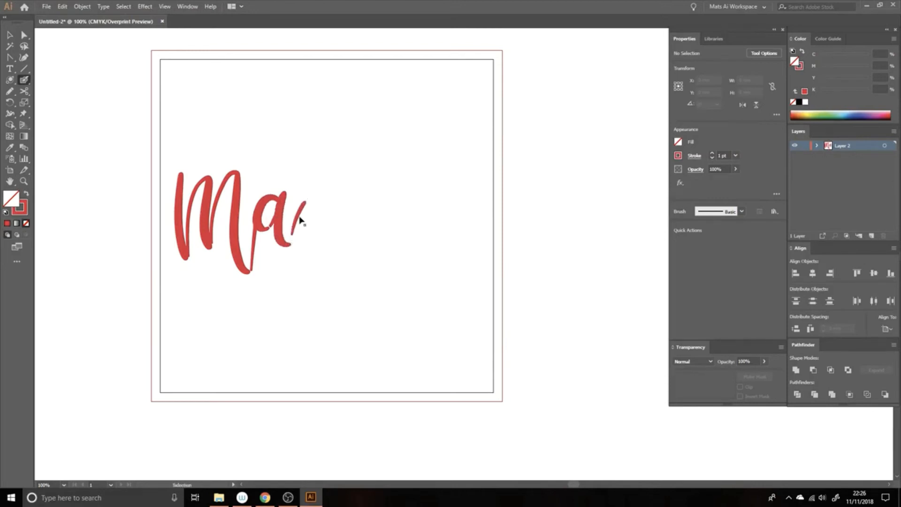
key("ctrl+z")
left_click_drag(292, 241, 302, 207)
mouse_move(330, 144)
left_mouse_down()
mouse_move(314, 211)
mouse_move(317, 250)
mouse_move(331, 266)
left_mouse_up()
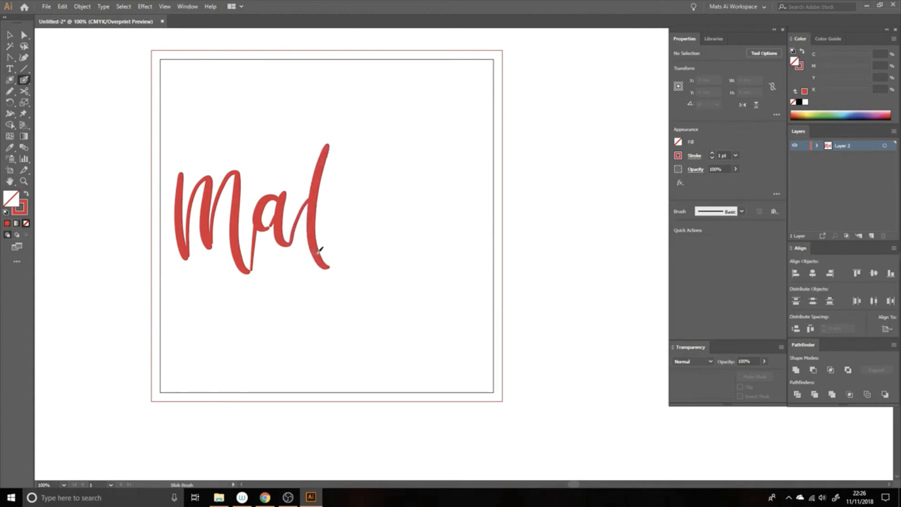
left_click_drag(331, 263, 351, 191)
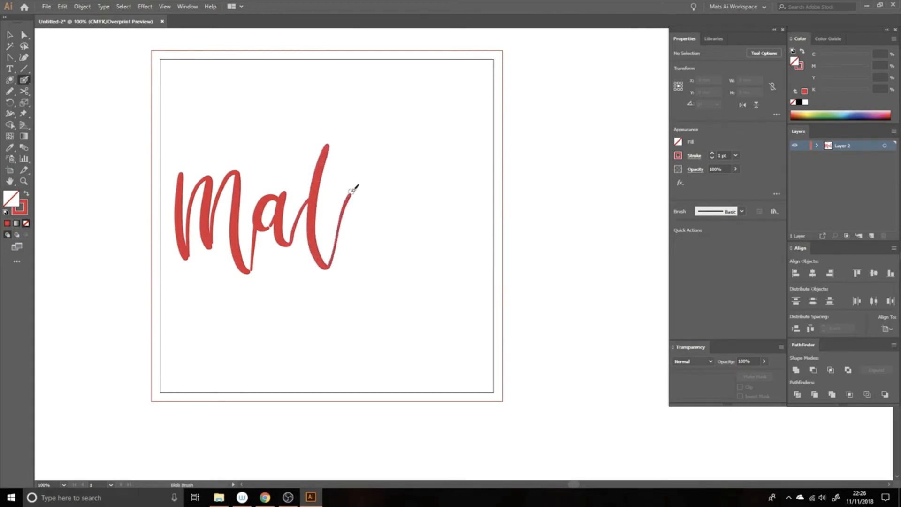
mouse_move(265, 153)
left_mouse_down()
mouse_move(340, 172)
mouse_move(387, 156)
mouse_move(402, 126)
mouse_move(378, 116)
mouse_move(358, 152)
mouse_move(349, 211)
mouse_move(349, 244)
mouse_move(371, 199)
mouse_move(372, 261)
mouse_move(386, 273)
mouse_move(393, 212)
mouse_move(417, 195)
mouse_move(406, 189)
mouse_move(407, 222)
mouse_move(420, 219)
mouse_move(436, 186)
mouse_move(432, 240)
mouse_move(443, 241)
mouse_move(446, 222)
mouse_move(440, 244)
mouse_move(455, 206)
mouse_move(454, 245)
mouse_move(471, 266)
mouse_move(476, 197)
mouse_move(496, 178)
left_mouse_up()
key("ctrl+z")
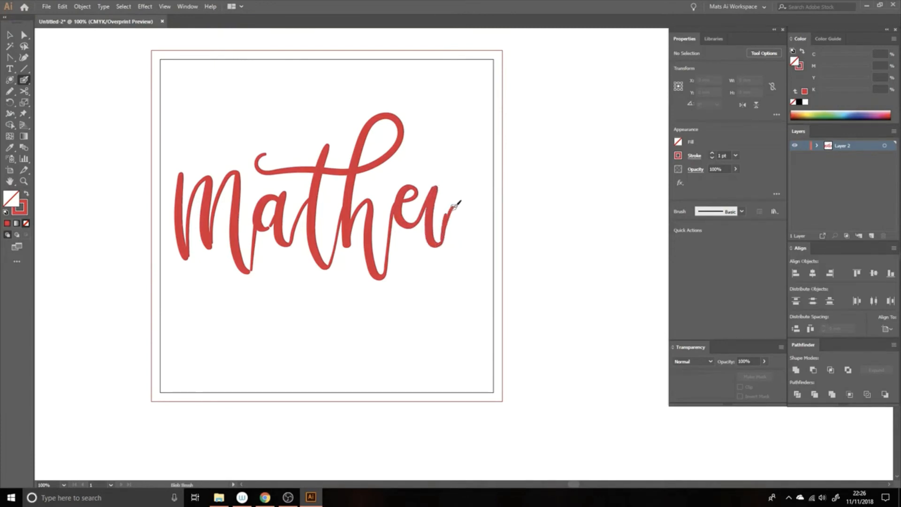
mouse_move(454, 206)
left_mouse_down()
mouse_move(449, 237)
mouse_move(459, 259)
mouse_move(473, 188)
mouse_move(496, 173)
left_mouse_up()
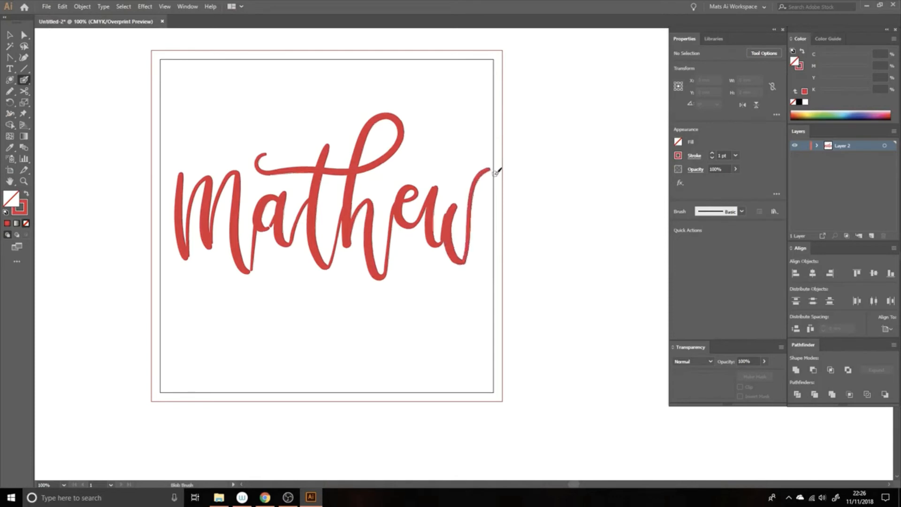
Select the whole lettering and scale it up to about 348 mm wide, extending beyond the artboard
key("v")
left_click_drag(162, 279, 161, 279)
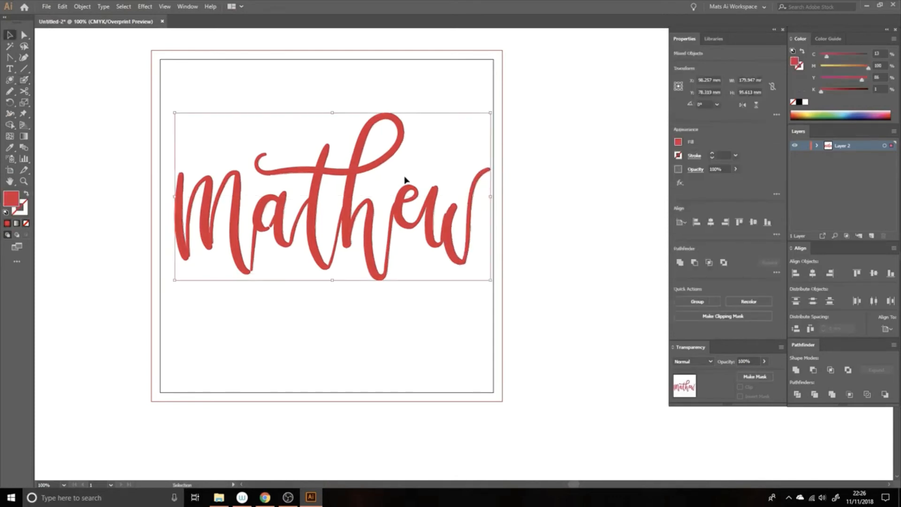
key("ctrl+space")
left_click(427, 210, "ctrl+alt")
left_click_drag(521, 193, 634, 71)
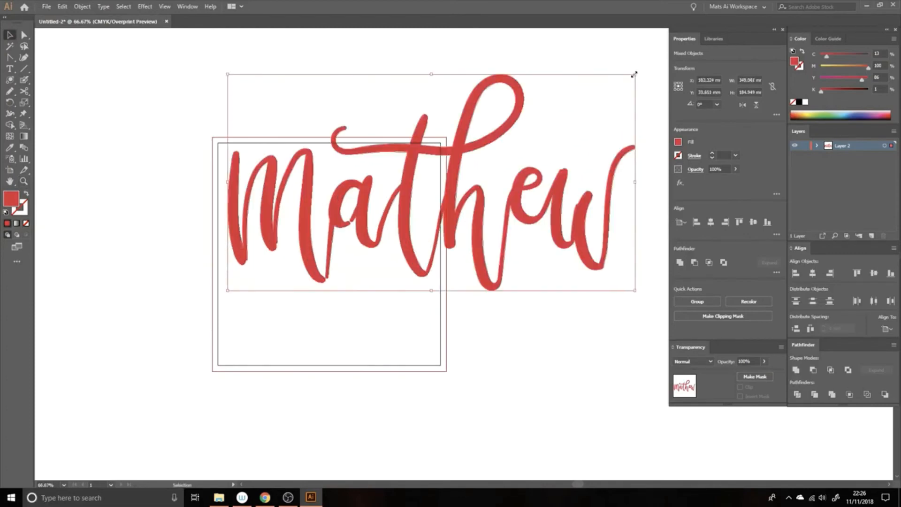
Duplicate the enlarged lettering, shrink the copy to a tiny version in the artboard's lower part, and inspect its edges up close
left_click_drag(486, 196, 488, 213)
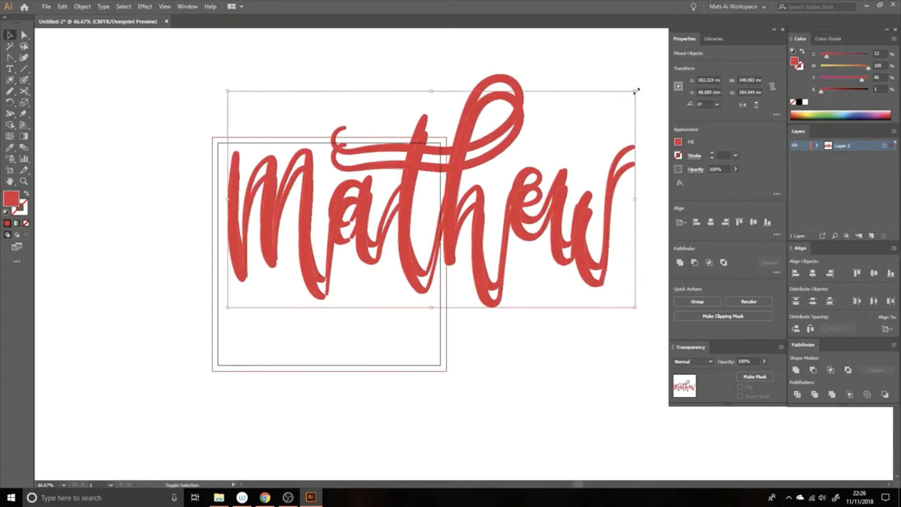
left_click_drag(636, 90, 268, 328)
left_click(343, 324)
key("z")
left_click_drag(373, 193, 437, 256)
key("ctrl+1")
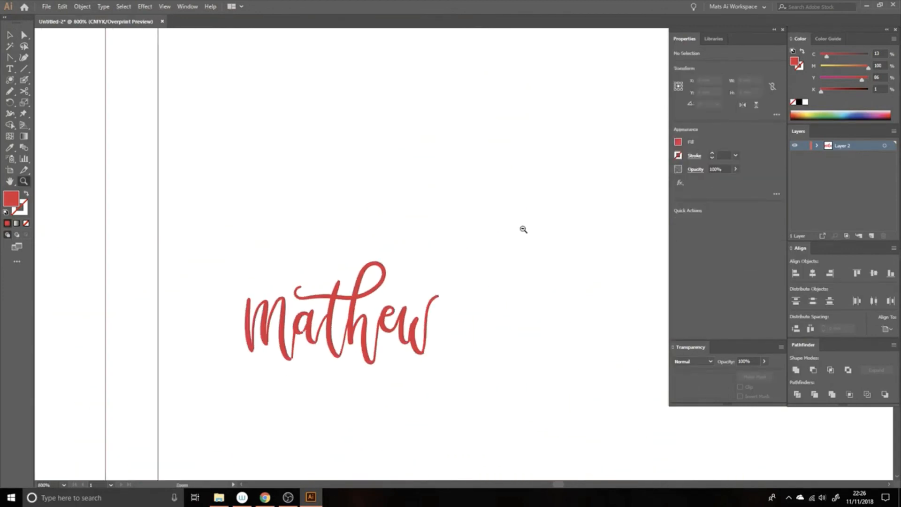
left_click(520, 228, "alt")
Select both the large and the tiny lettering and delete them
key("v")
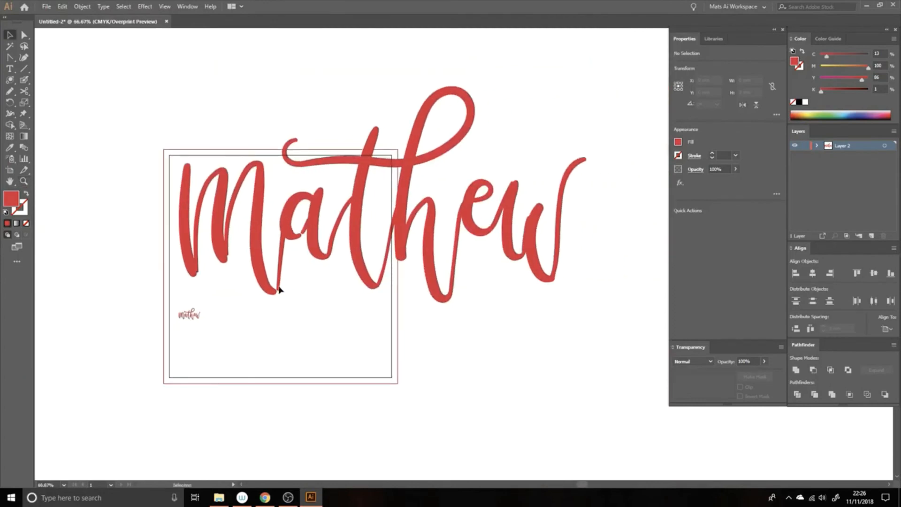
left_click_drag(136, 182, 402, 326)
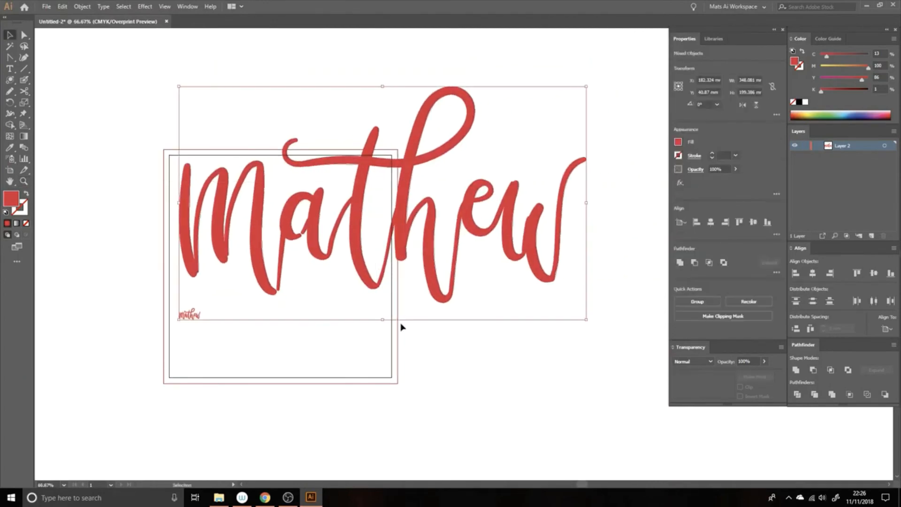
key("Delete")
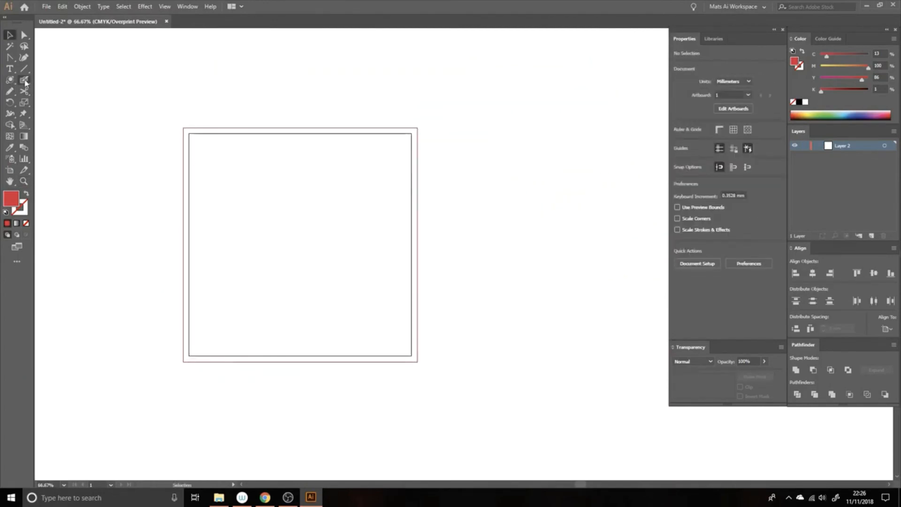
Accept the Blob Brush options at 9 pt with 6.1 pt Pressure variation, and paint a rough red ring about 73 mm wide
double_click(24, 80)
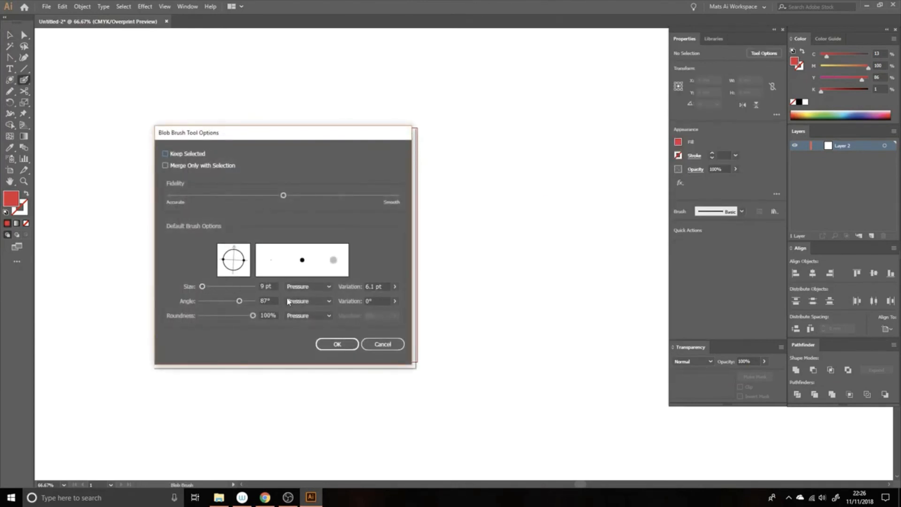
left_click(342, 345)
key("z")
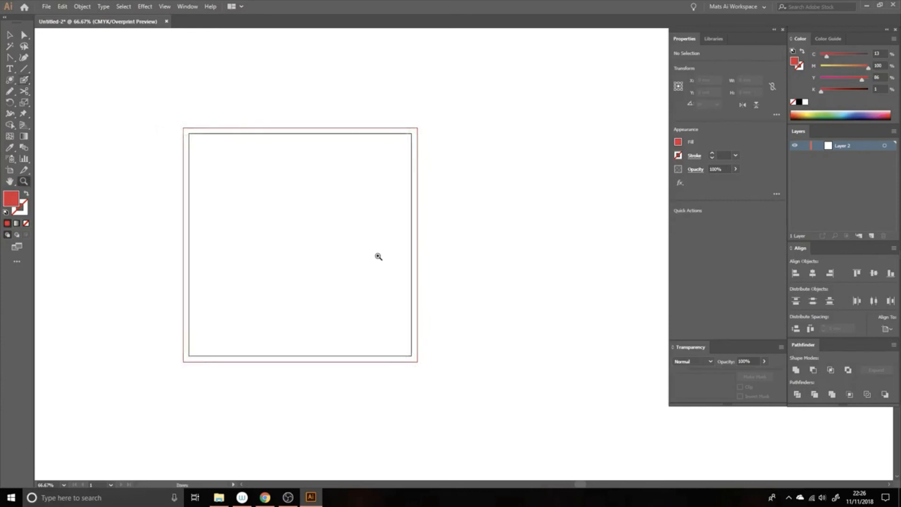
left_click(357, 245)
left_click_drag(426, 235, 379, 215)
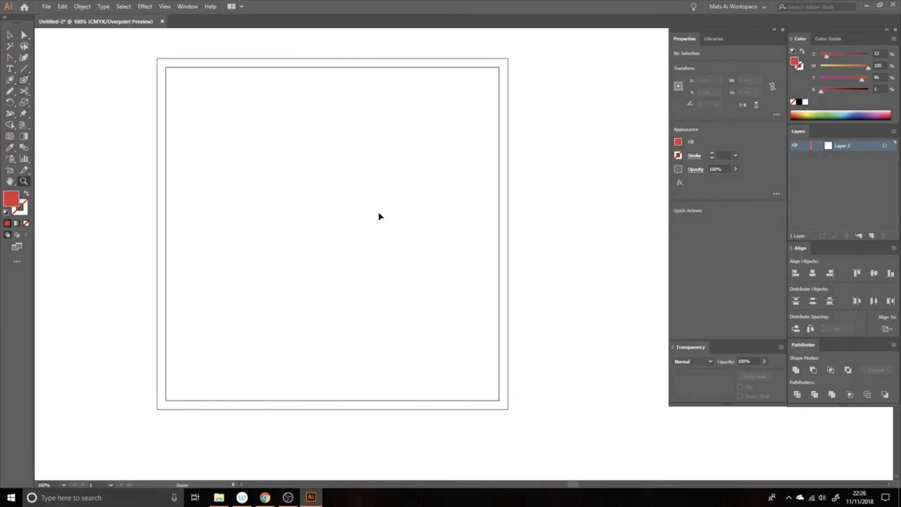
key("shift+b")
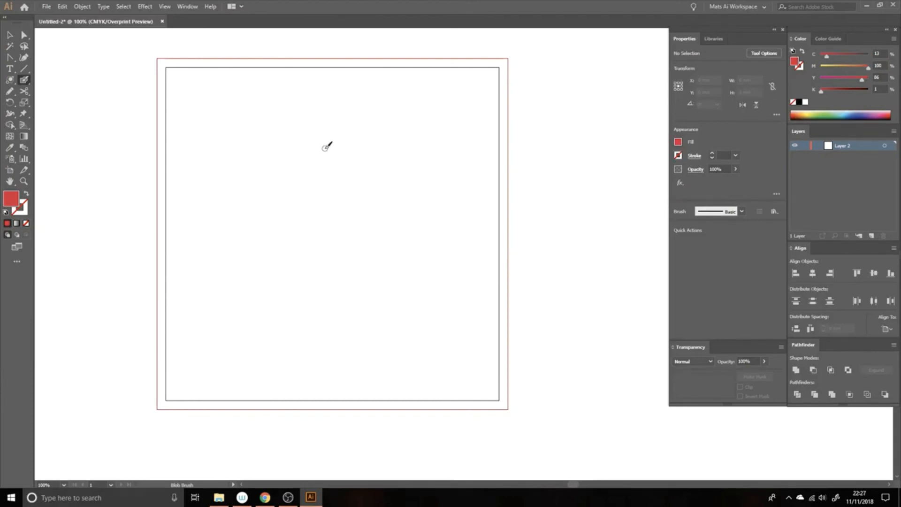
mouse_move(322, 144)
left_mouse_down()
mouse_move(295, 146)
mouse_move(256, 227)
mouse_move(334, 271)
mouse_move(379, 209)
mouse_move(365, 168)
mouse_move(344, 147)
mouse_move(289, 153)
left_mouse_up()
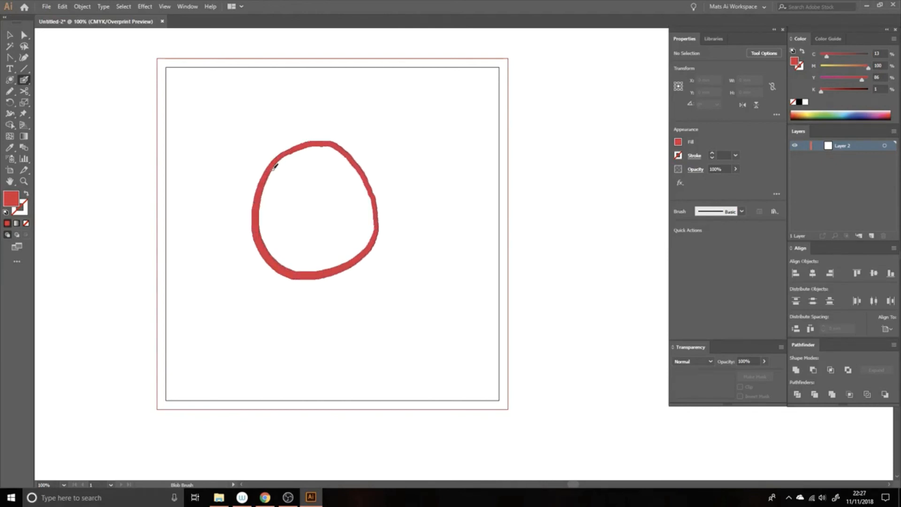
Select the painted ring, add a red stroke to its outline, and raise the stroke weight to 6 pt
key("v")
left_click(259, 201)
left_click(25, 207)
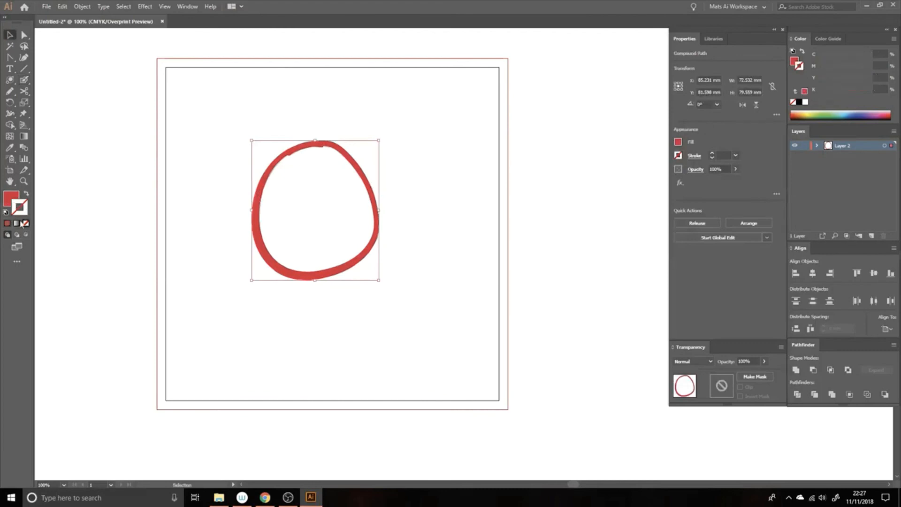
left_click(7, 224)
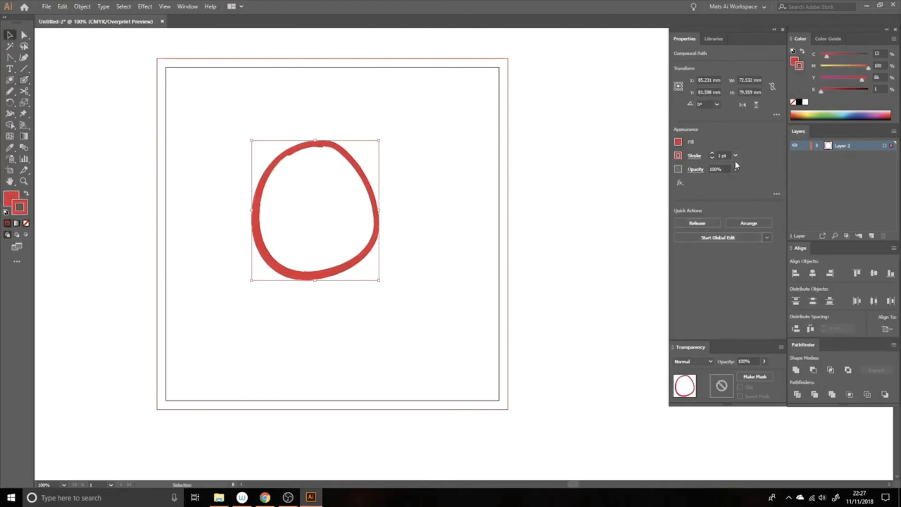
left_click(712, 155)
left_click(713, 154)
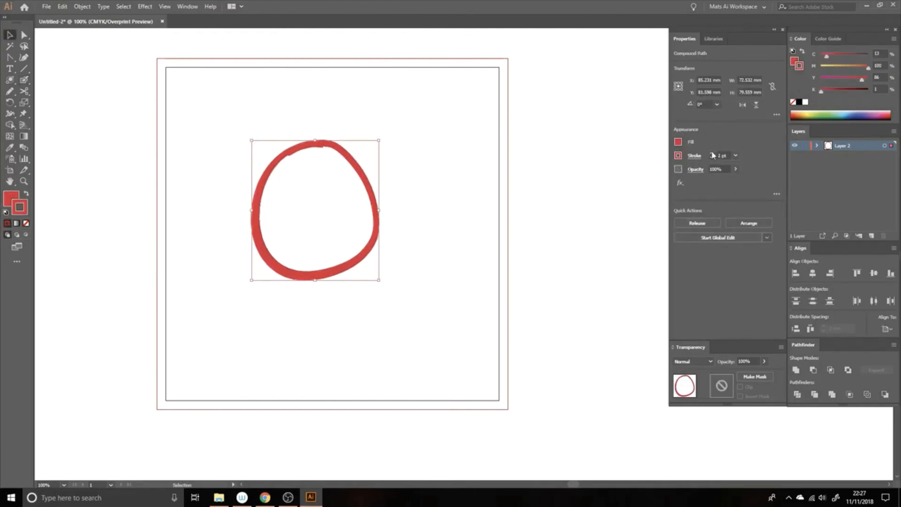
left_click(713, 155)
left_click(713, 155)
left_click(713, 155)
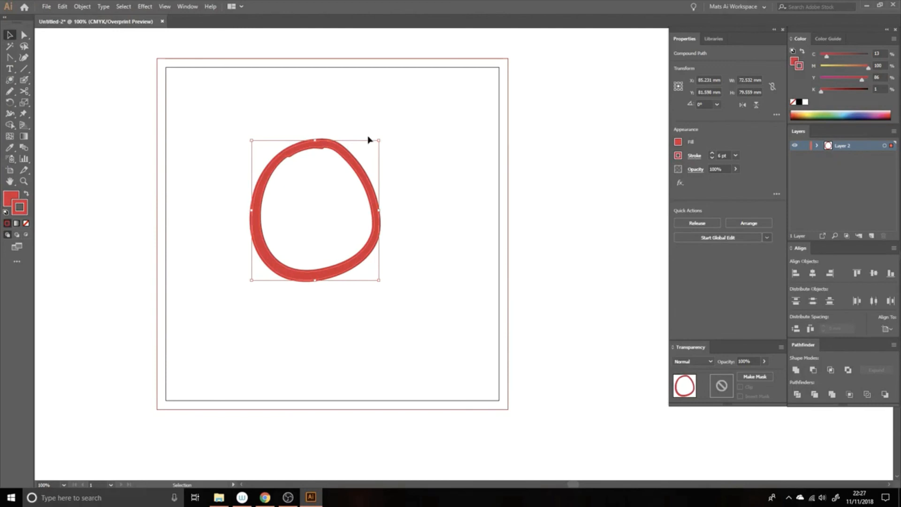
Delete the outlined ring from the artboard
left_click(366, 121)
left_click_drag(238, 100, 297, 164)
key("Delete")
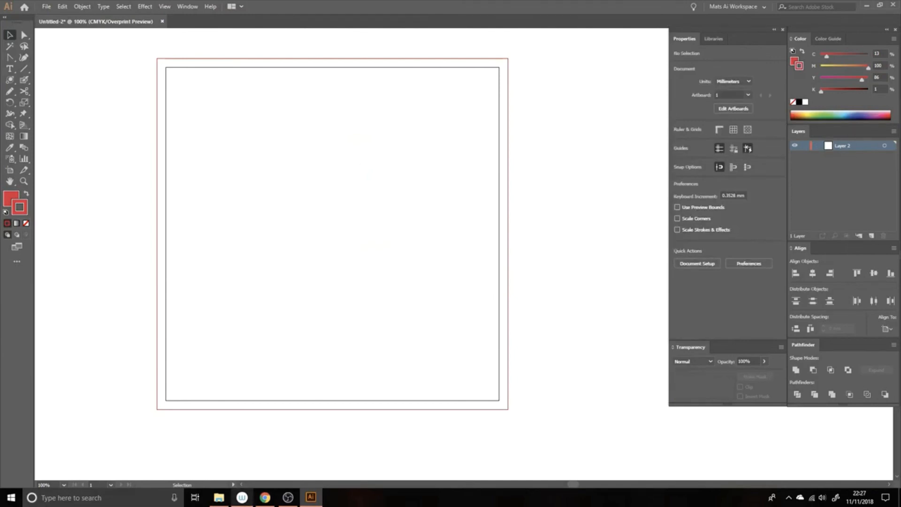
mouse_move(288, 497)
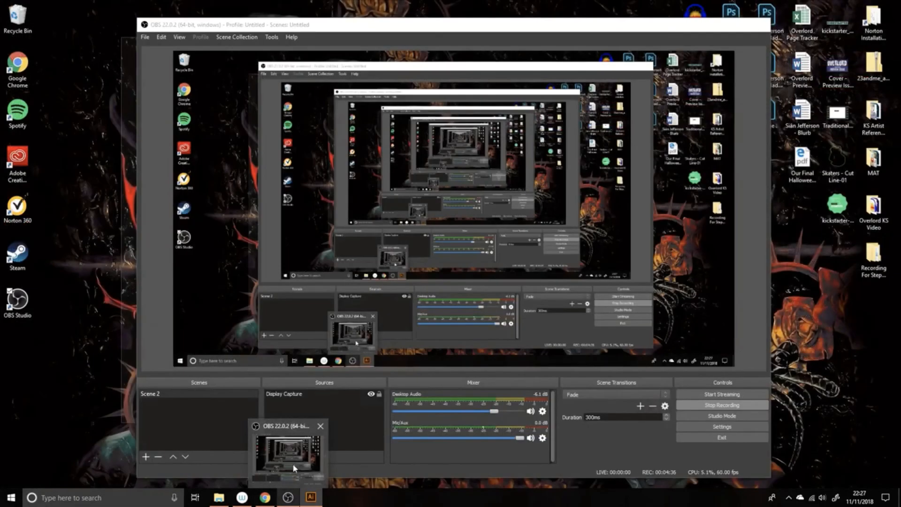